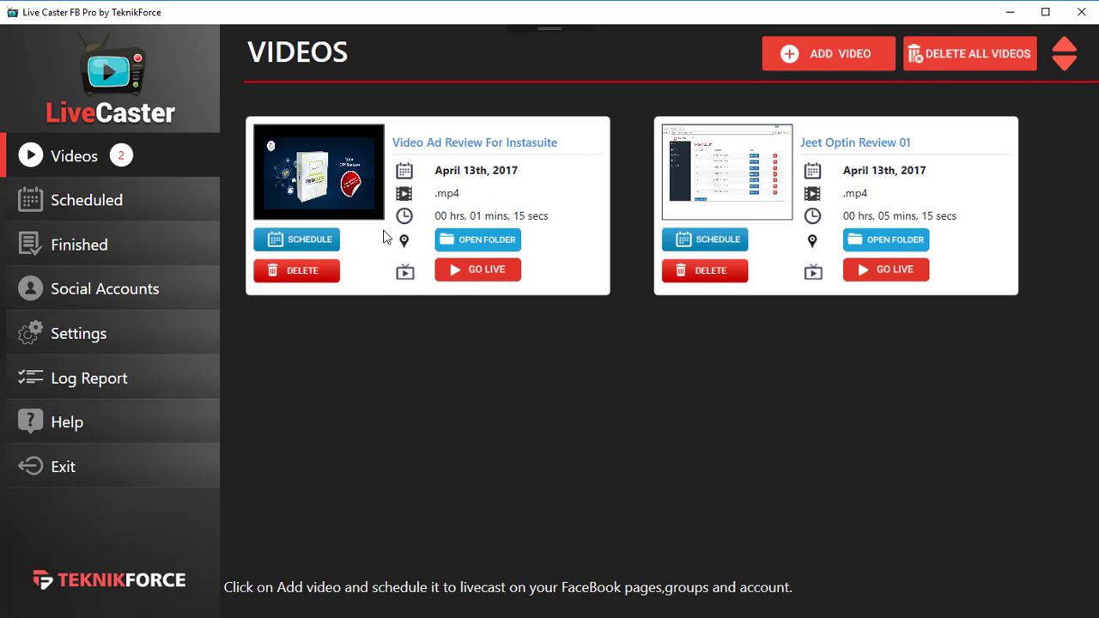
Add tekadmin.mp4 as a video titled 'Teknikforce Admin Demo', pick a preview image, and save
{"action": "left_click", "coordinate": [850, 65]}
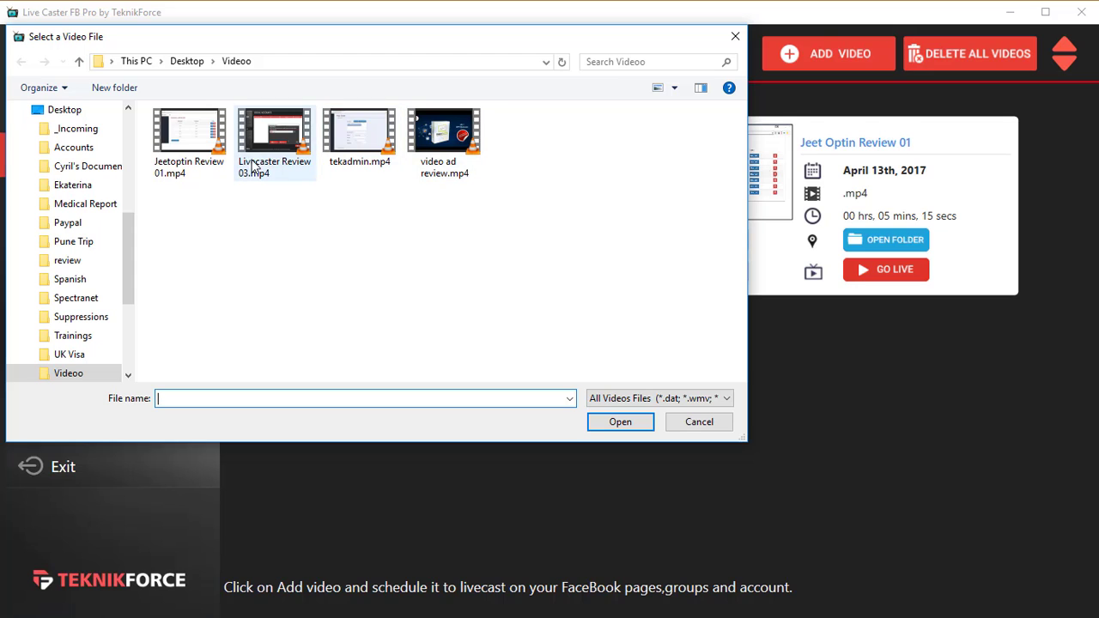
{"action": "left_click", "coordinate": [363, 135]}
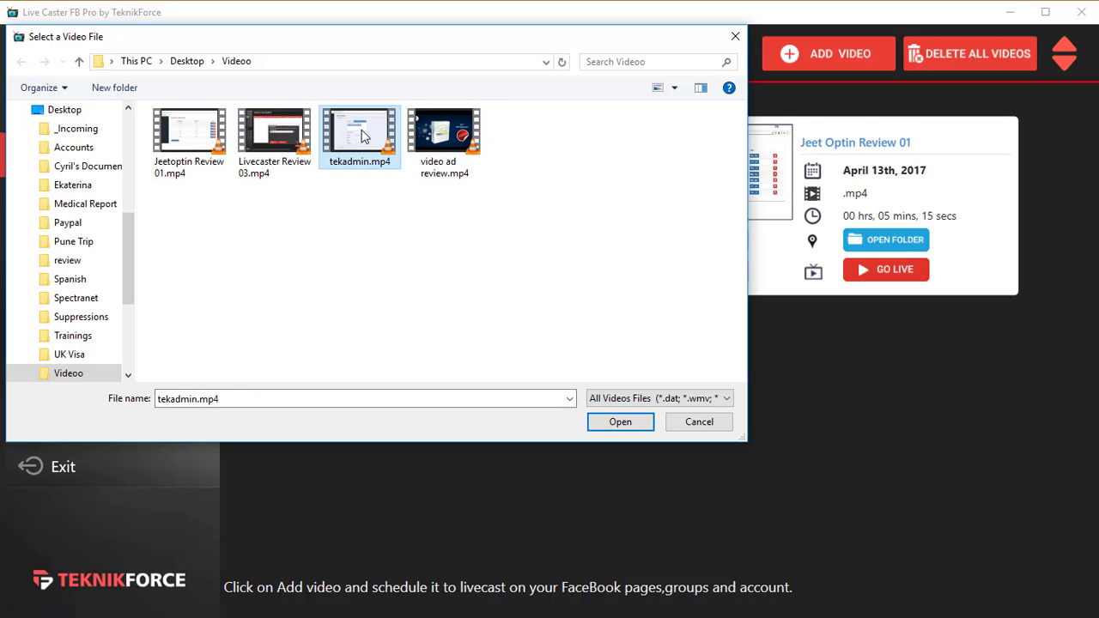
{"action": "double_click", "coordinate": [362, 134]}
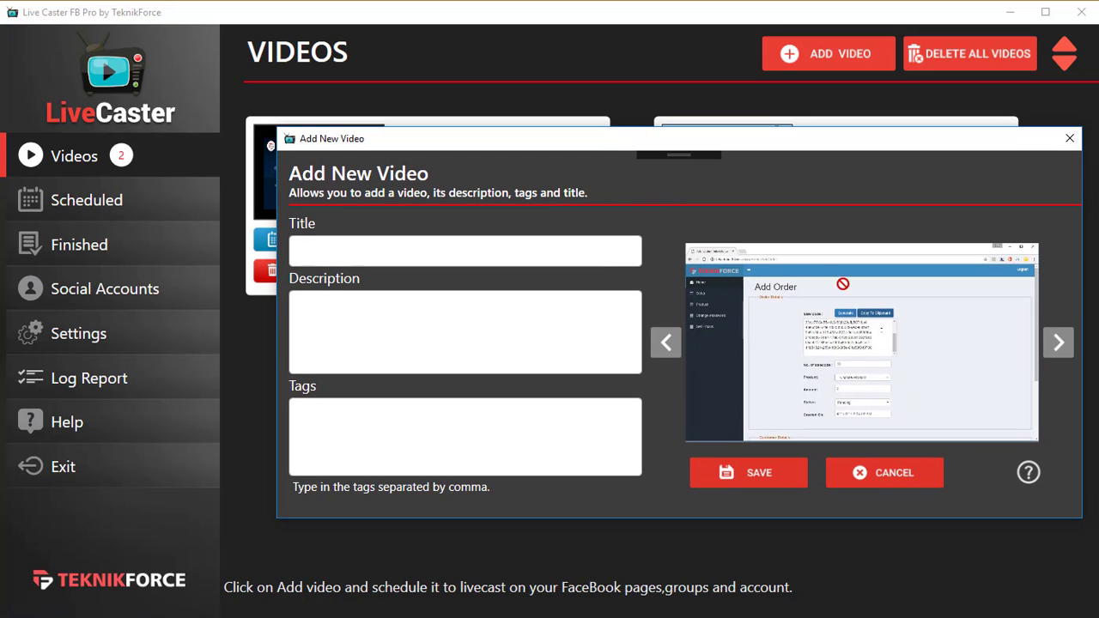
{"action": "left_click", "coordinate": [1059, 346]}
{"action": "left_click", "coordinate": [1059, 344]}
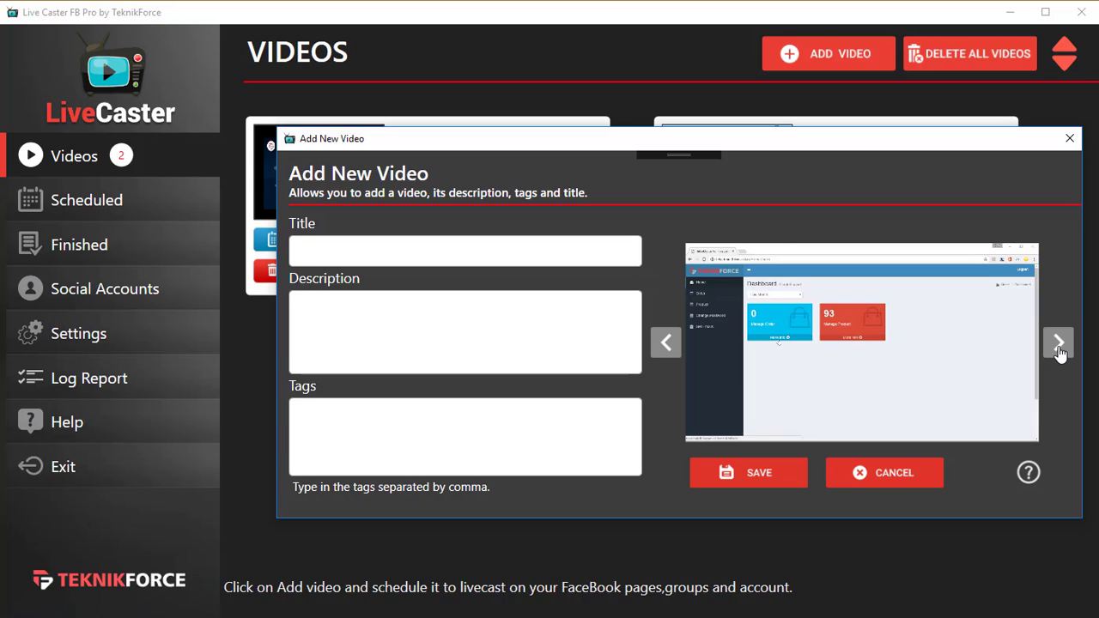
{"action": "left_click", "coordinate": [506, 242]}
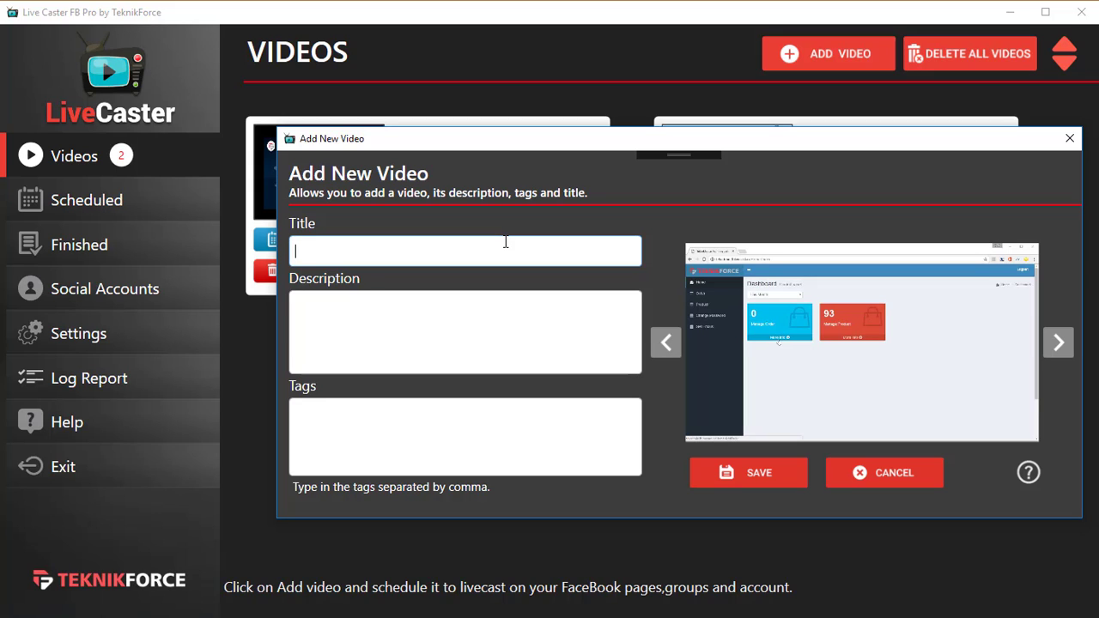
{"action": "type", "text": "Teknikforce Admin Demo"}
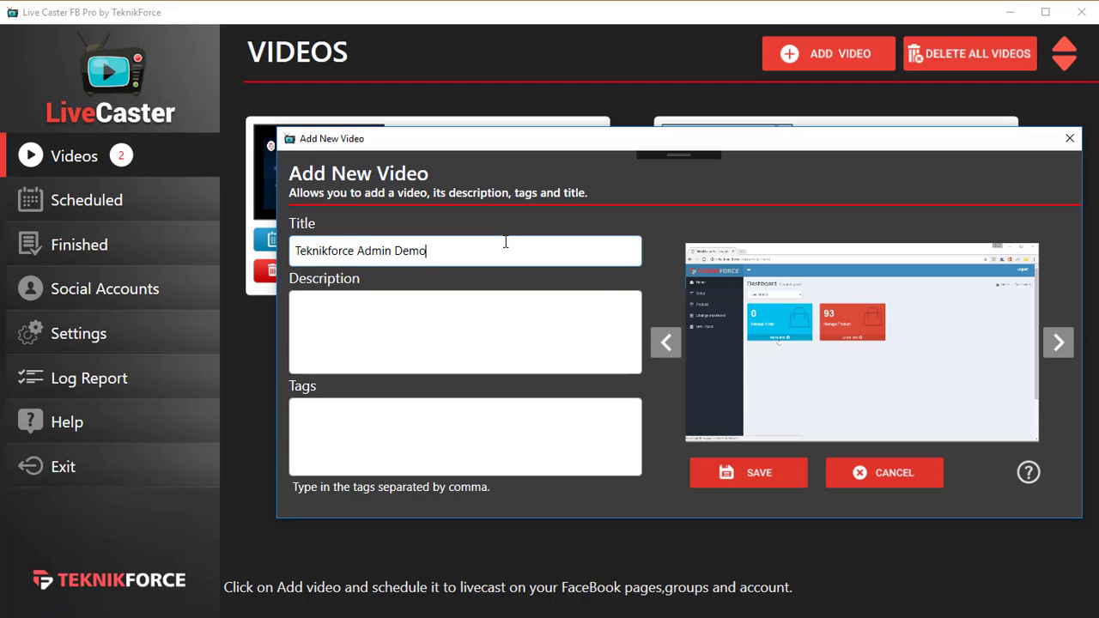
{"action": "left_click", "coordinate": [773, 473]}
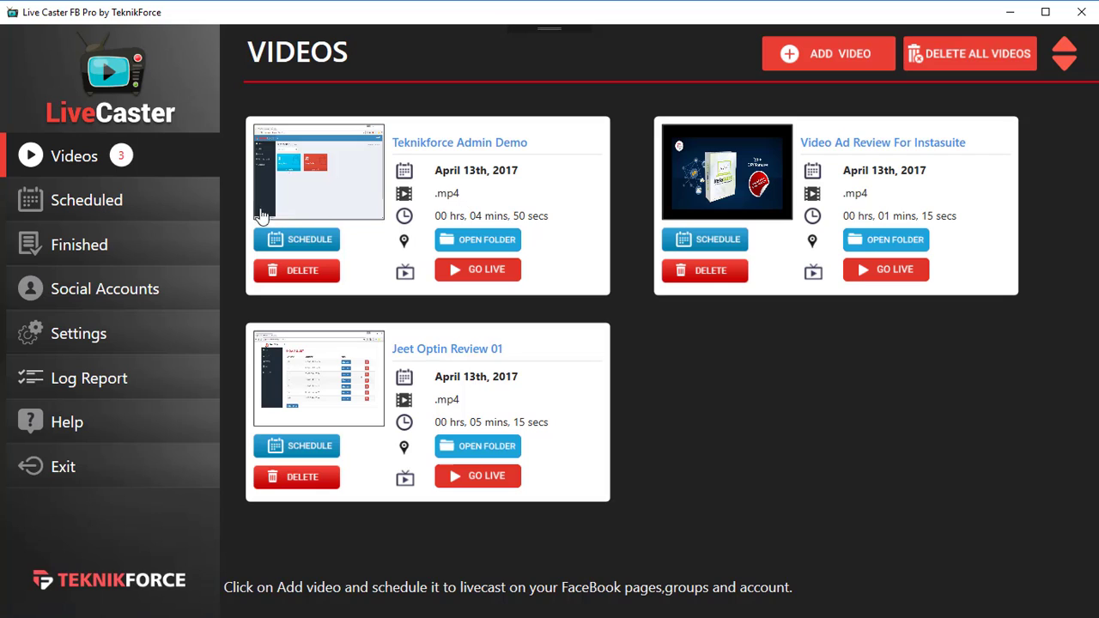
Confirm the Scheduled and Finished pages are empty, then view the Social Accounts page
{"action": "left_click", "coordinate": [168, 213]}
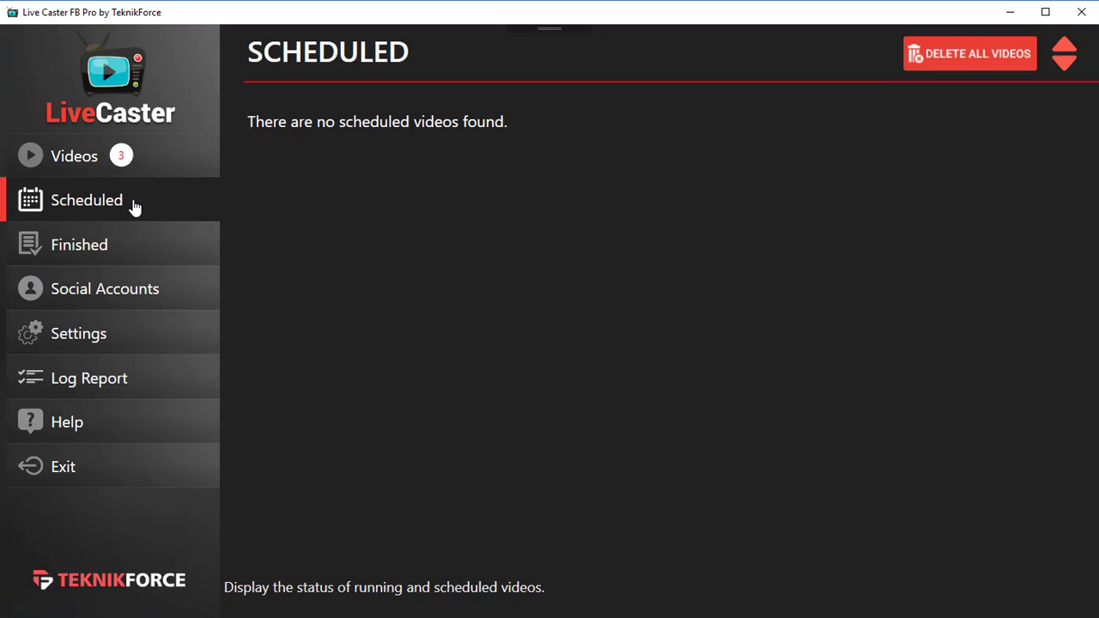
{"action": "left_click", "coordinate": [139, 250]}
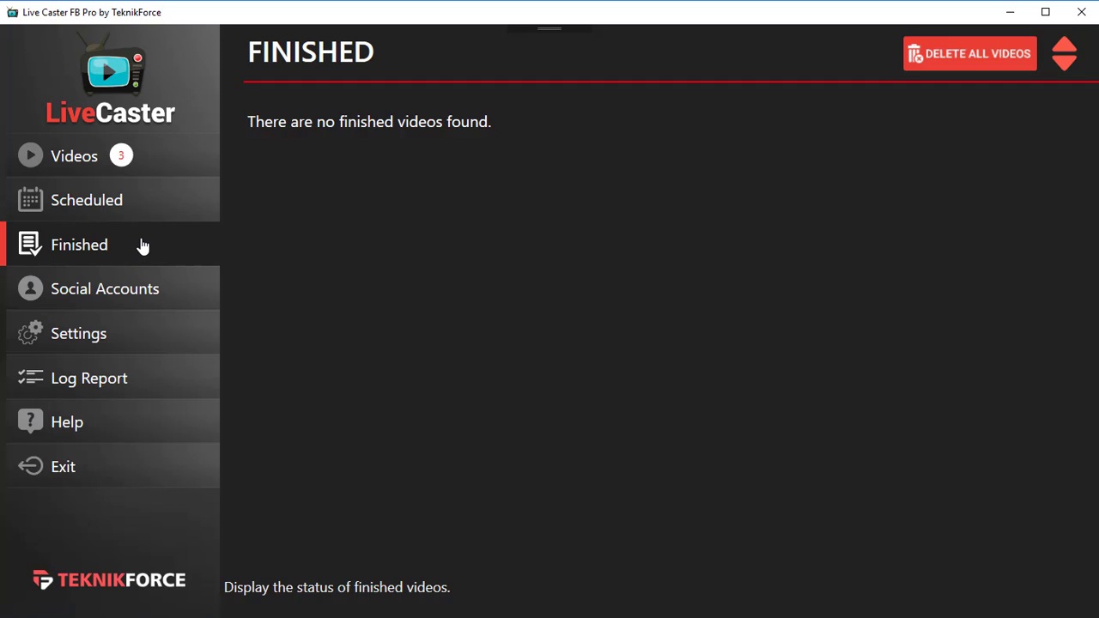
{"action": "left_click", "coordinate": [174, 300]}
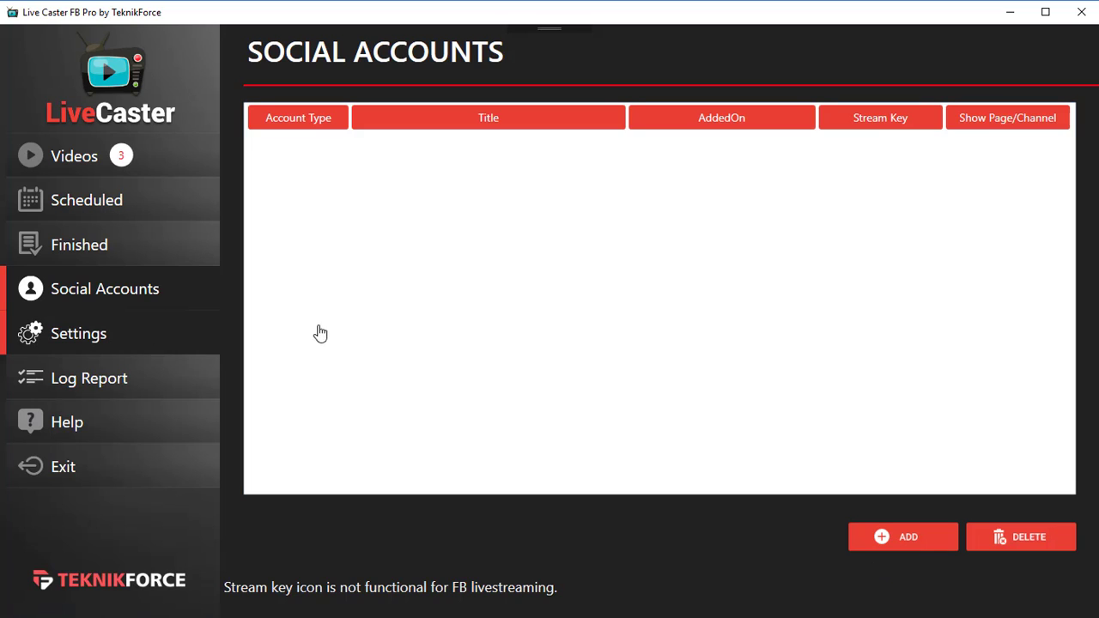
Start a new Facebook account entry and enter its application ID and application secret ID
{"action": "left_click", "coordinate": [900, 538]}
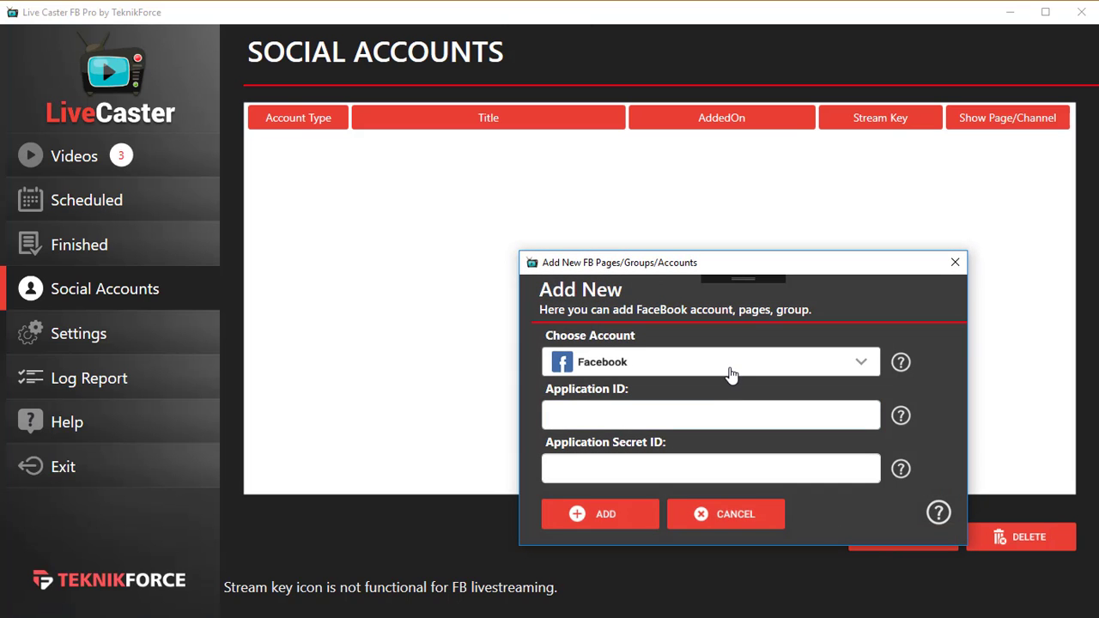
{"action": "left_click_drag", "start_coordinate": [730, 263], "coordinate": [690, 203]}
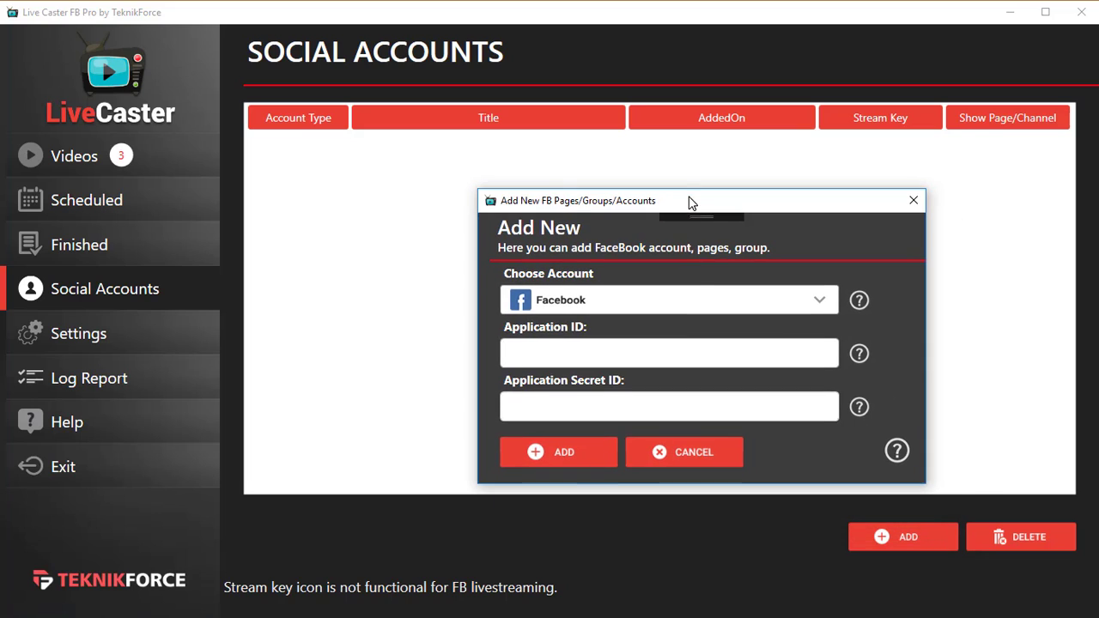
{"action": "left_click", "coordinate": [695, 308]}
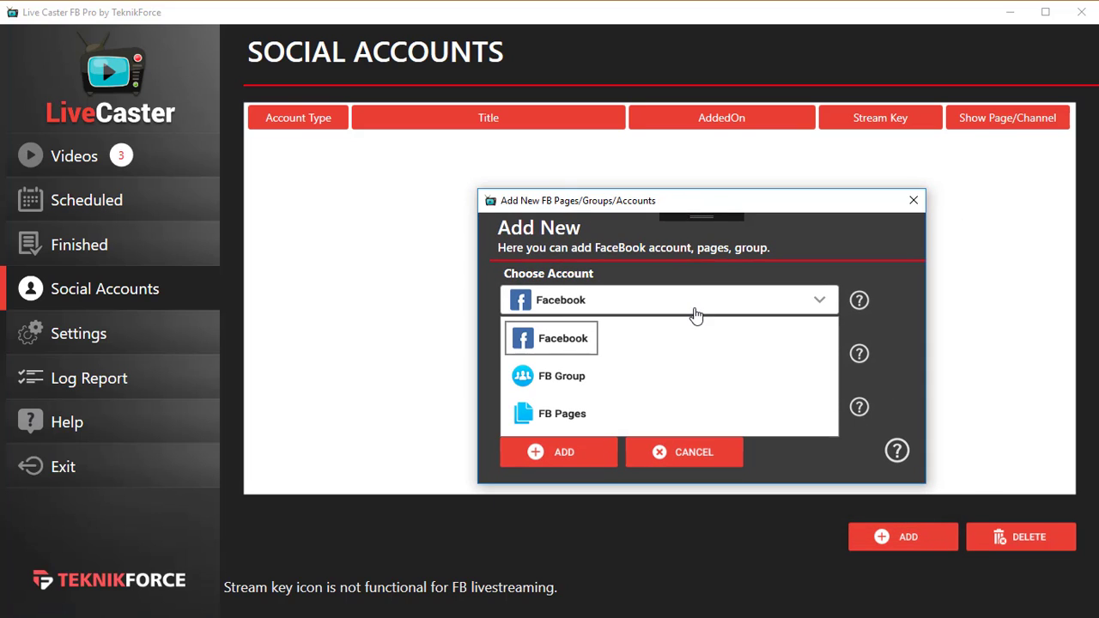
{"action": "left_click", "coordinate": [491, 357]}
{"action": "left_click", "coordinate": [573, 355]}
{"action": "left_click", "coordinate": [569, 406]}
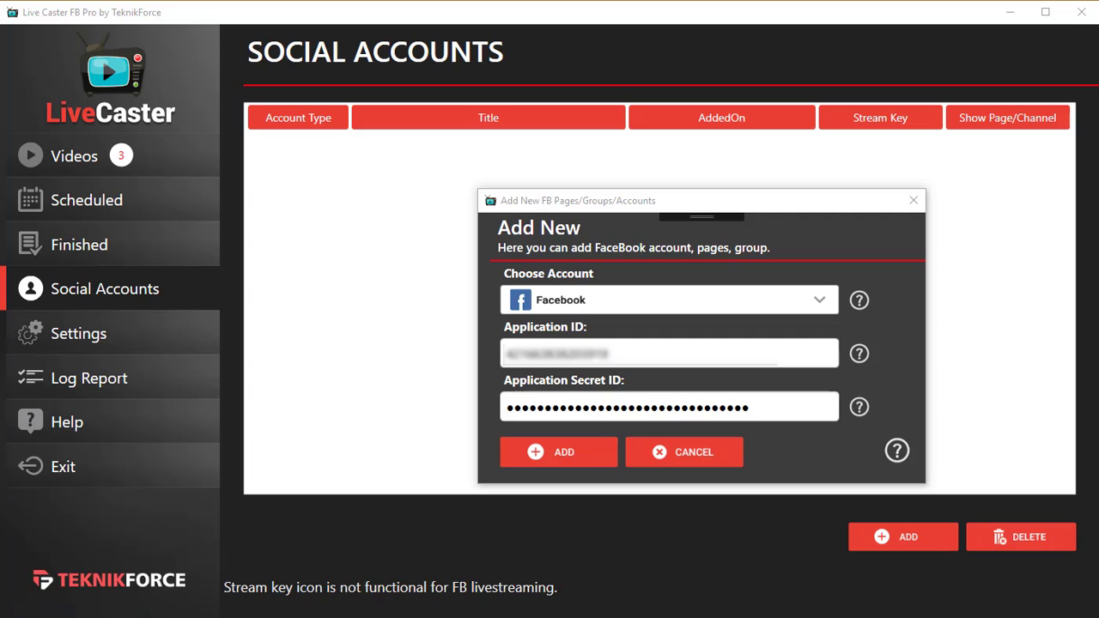
Submit the Facebook account and log in with the profile's e-mail and password
{"action": "left_click", "coordinate": [582, 468]}
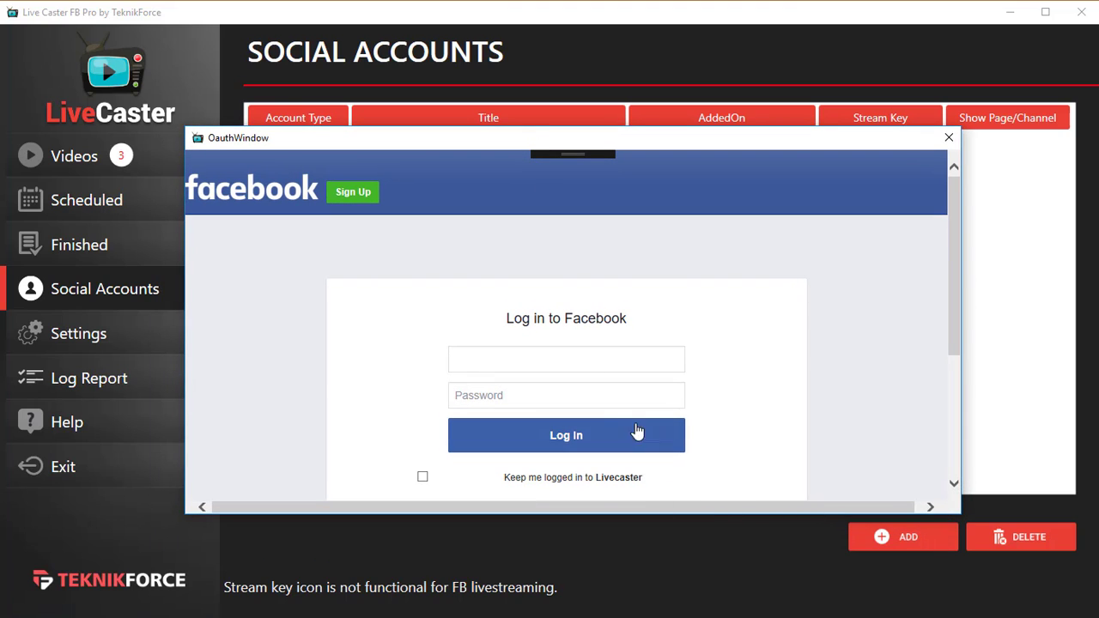
{"action": "left_click", "coordinate": [559, 361]}
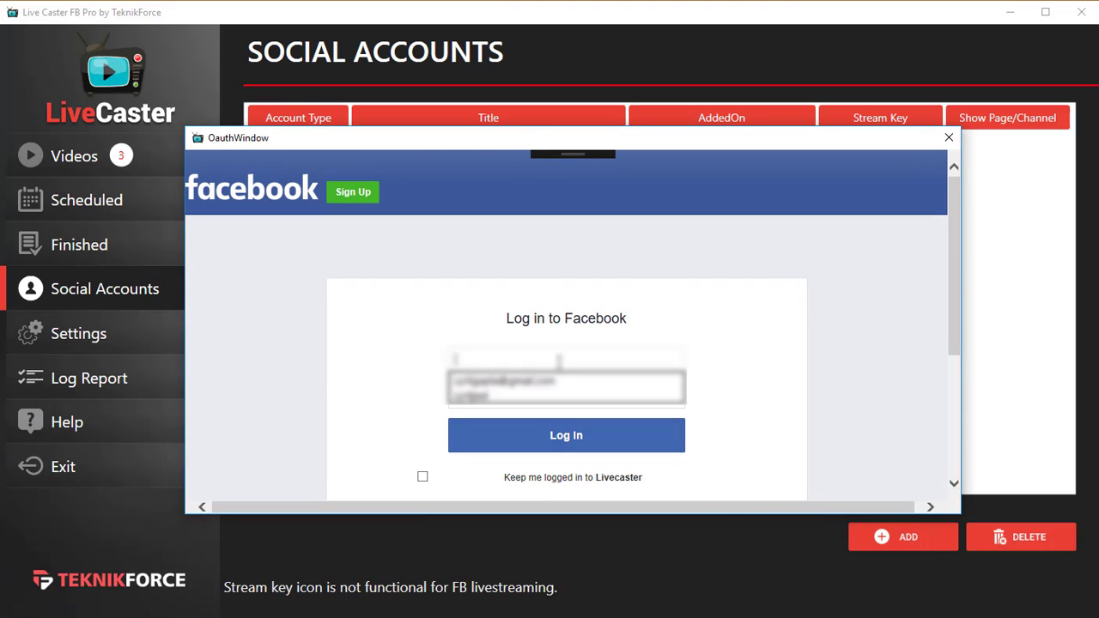
{"action": "left_click", "coordinate": [567, 393]}
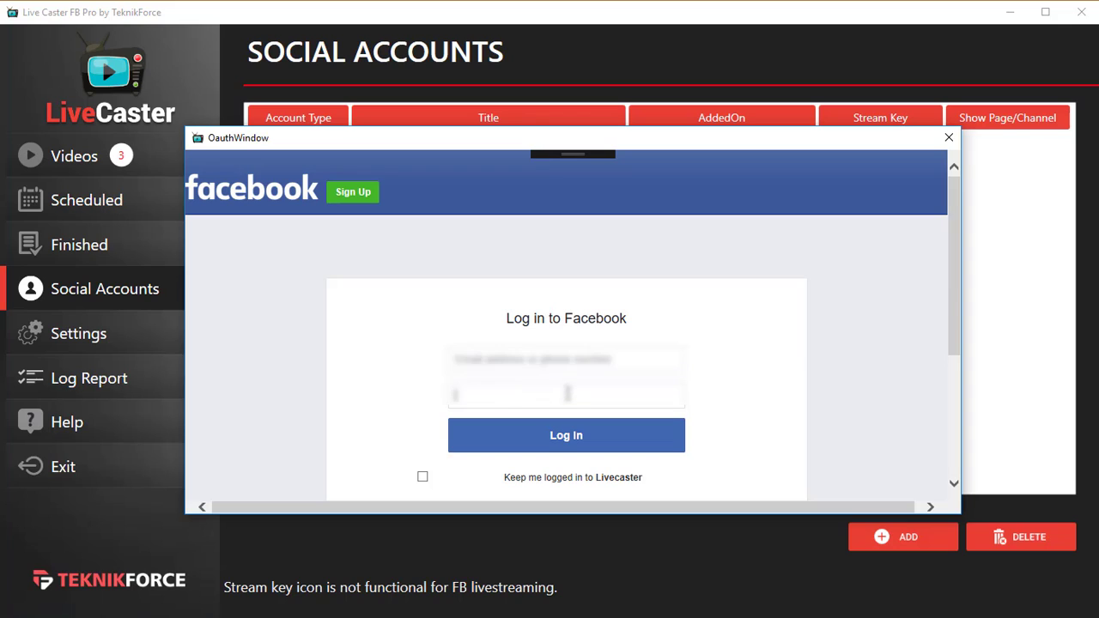
{"action": "type", "text": "••••••••••"}
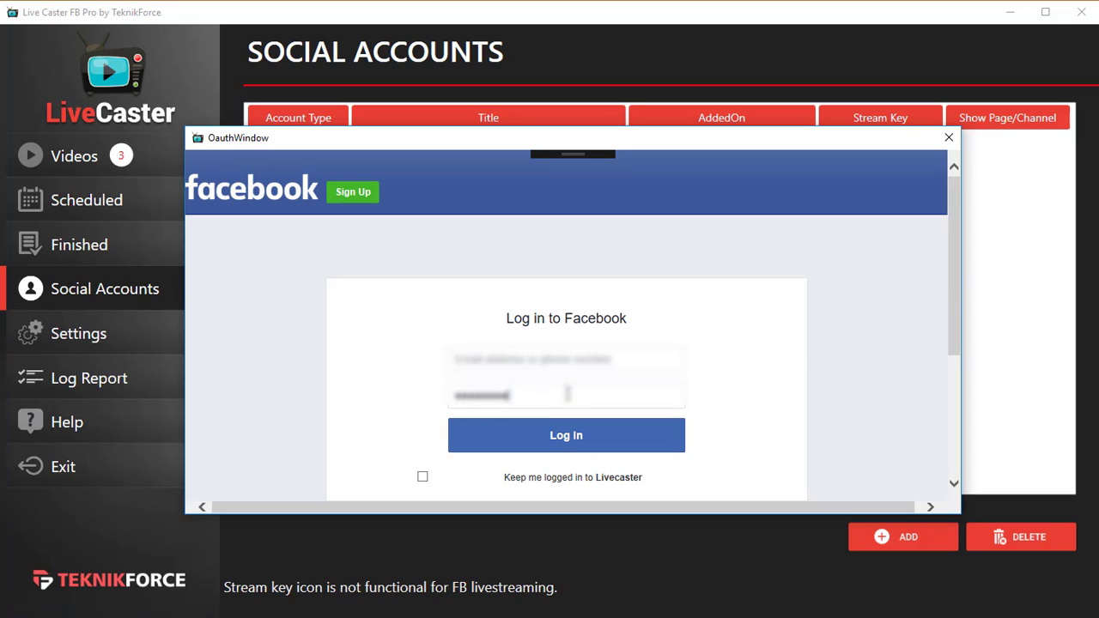
{"action": "left_click", "coordinate": [559, 363]}
{"action": "left_click", "coordinate": [534, 386]}
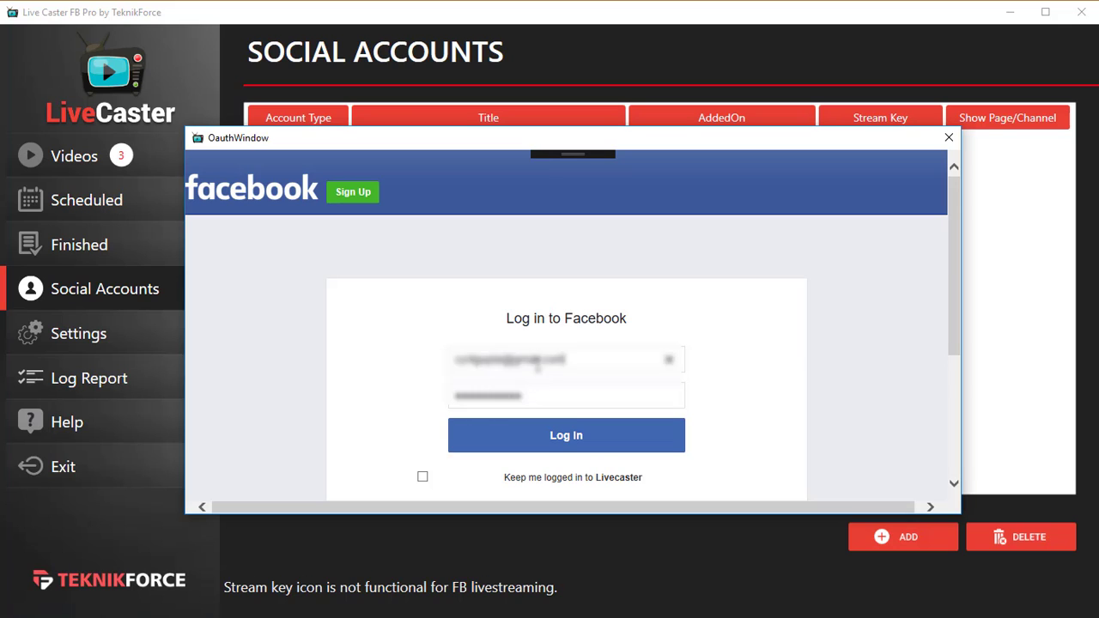
{"action": "left_click", "coordinate": [545, 448]}
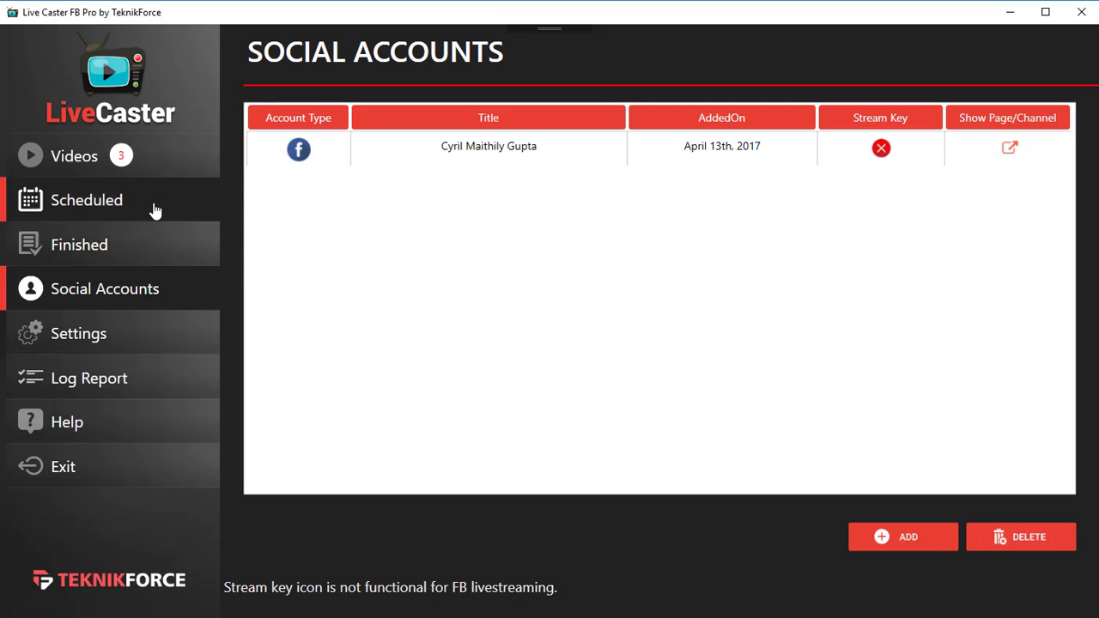
Go back to the Videos page listing the three saved videos
{"action": "left_click", "coordinate": [152, 167]}
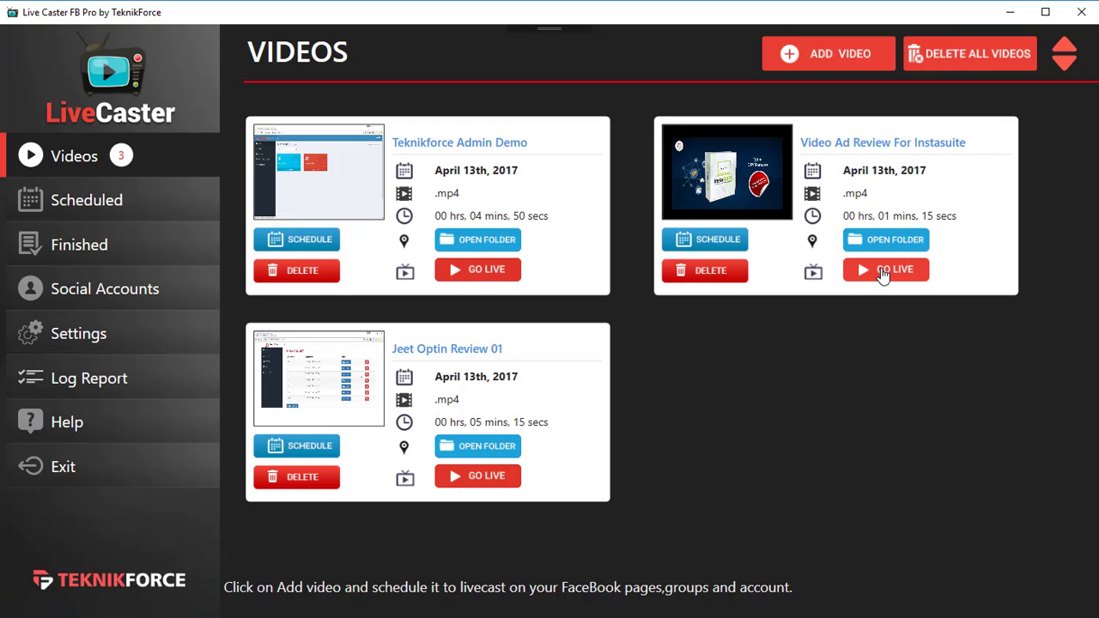
Go live to Facebook with the profile as destination, then acknowledge the live notice
{"action": "left_click", "coordinate": [487, 271]}
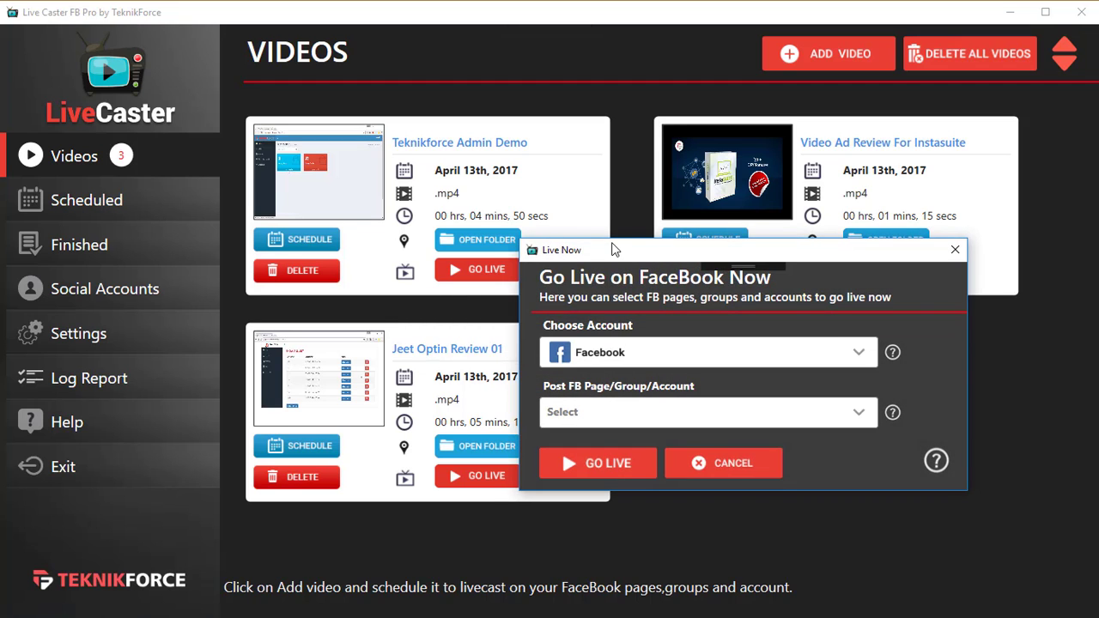
{"action": "left_click_drag", "start_coordinate": [613, 246], "coordinate": [541, 187]}
{"action": "left_click", "coordinate": [579, 298]}
{"action": "left_click", "coordinate": [536, 327]}
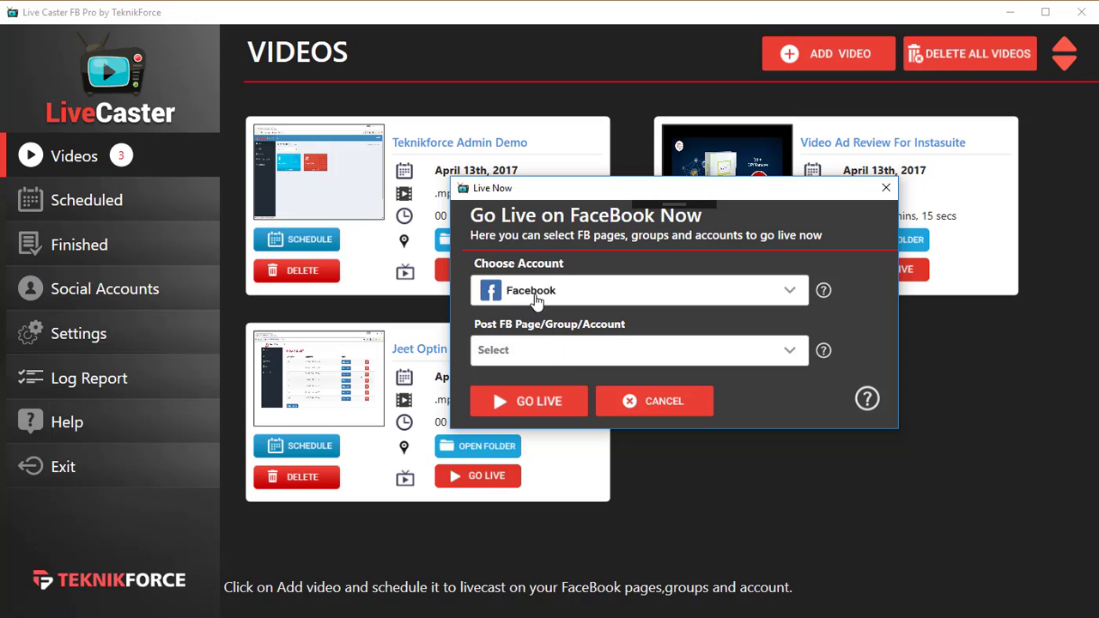
{"action": "left_click", "coordinate": [569, 359]}
{"action": "left_click", "coordinate": [543, 425]}
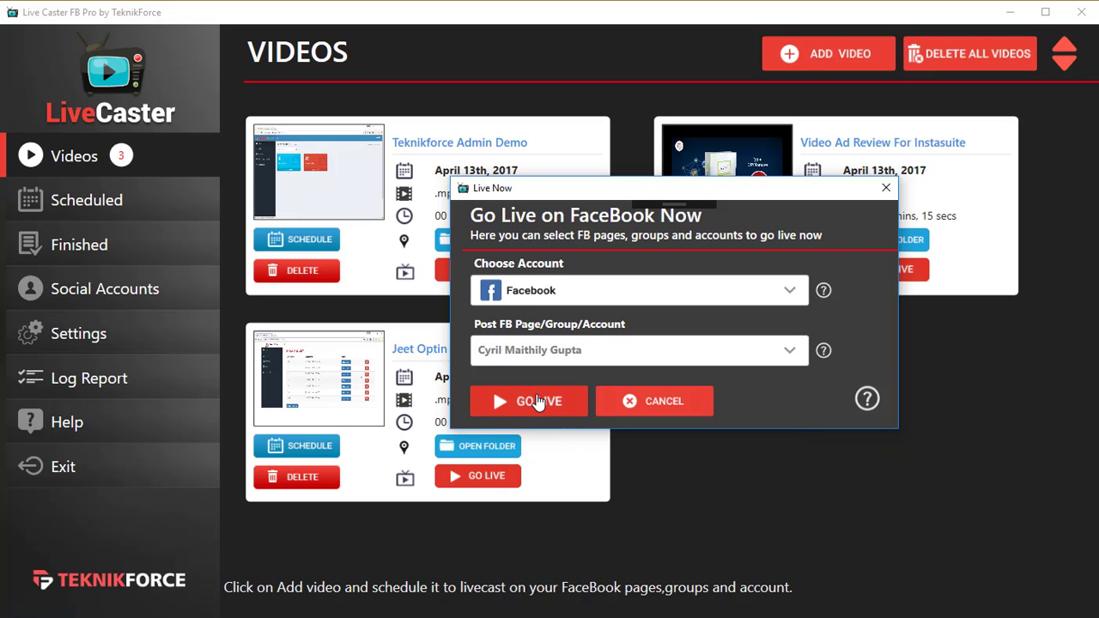
{"action": "left_click", "coordinate": [538, 402]}
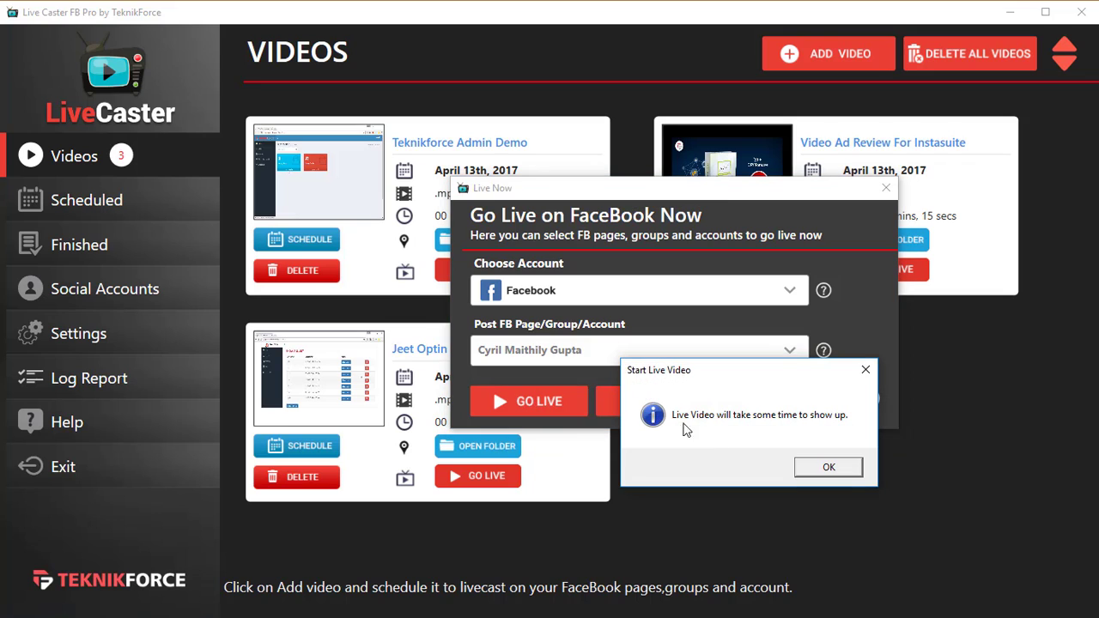
{"action": "left_click", "coordinate": [827, 469]}
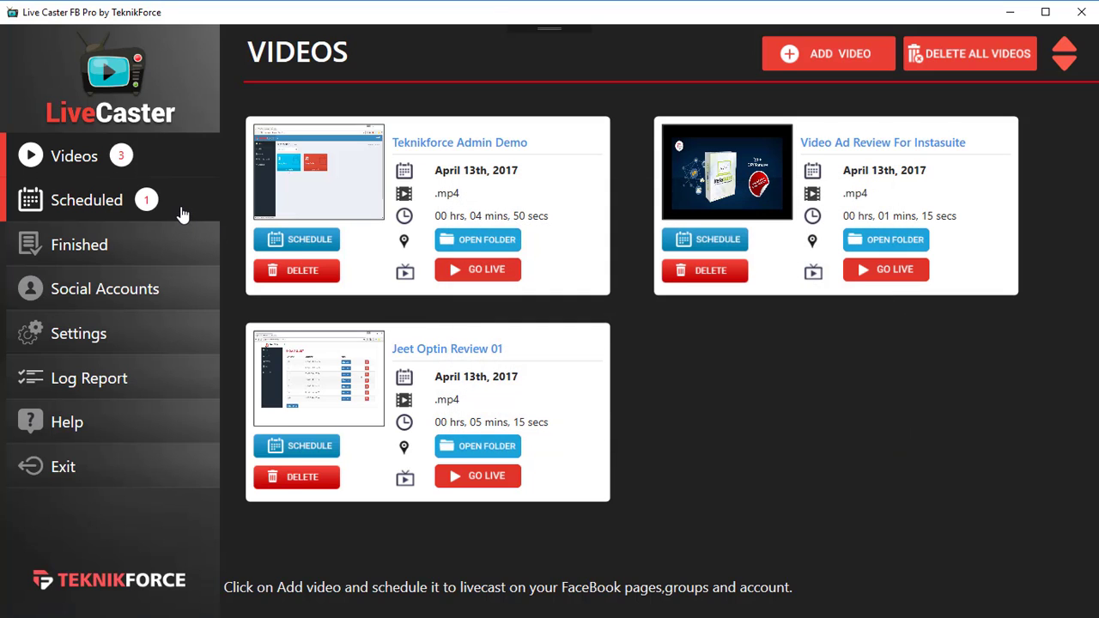
Open Scheduled to see the Teknikforce Admin Demo stream marked Running
{"action": "left_click", "coordinate": [125, 206]}
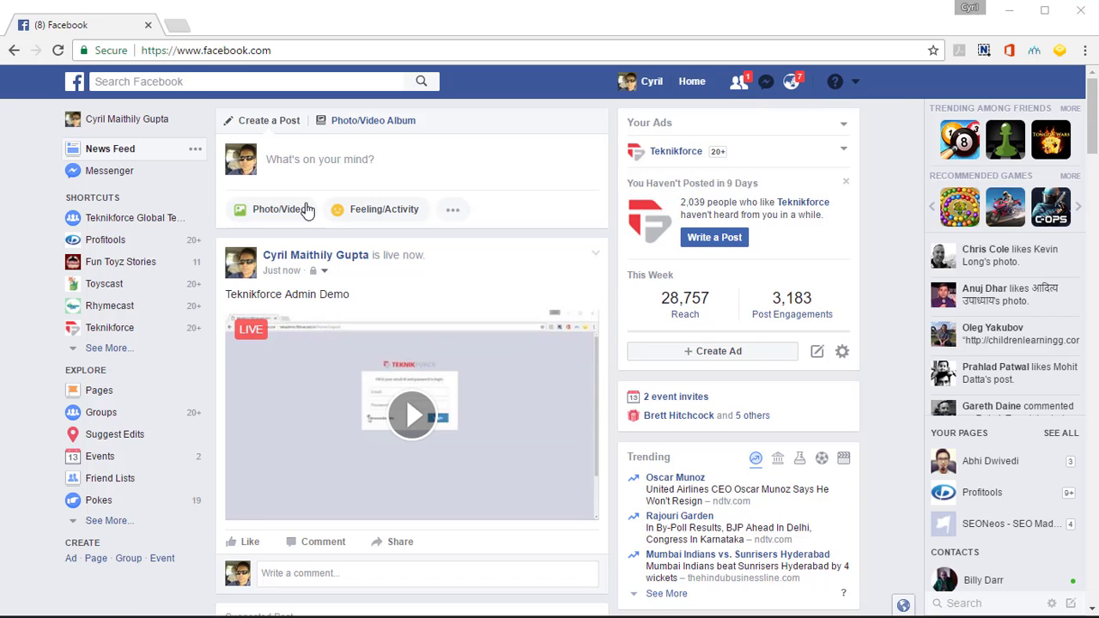
Scroll the News Feed to the LIVE post and play its broadcast
{"action": "scroll", "coordinate": [352, 441], "scroll_direction": "down", "scroll_amount": 1}
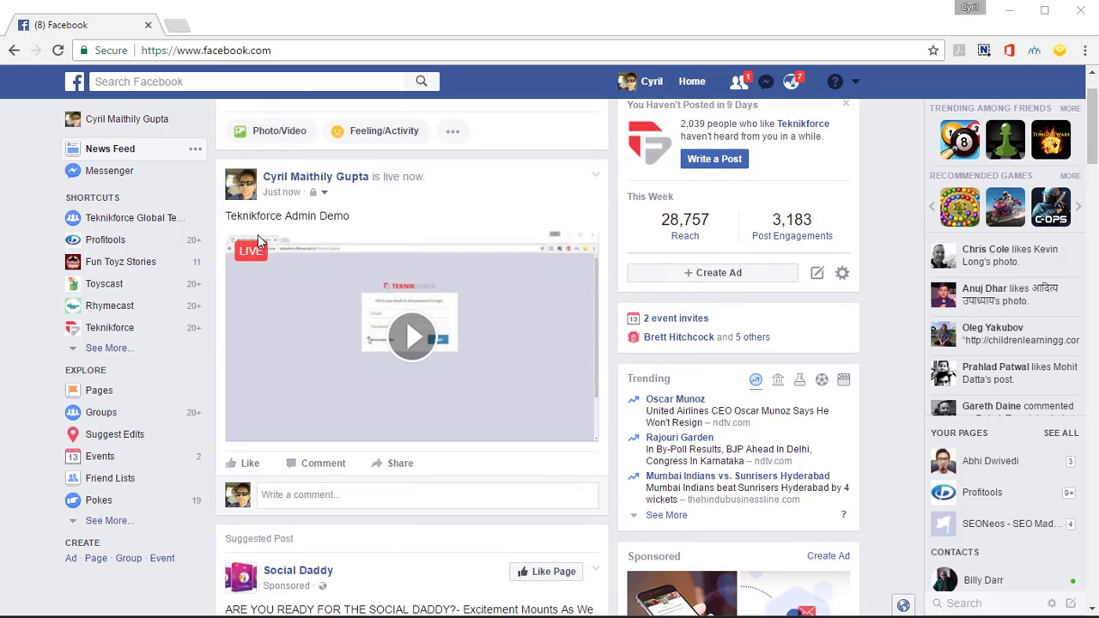
{"action": "left_click_drag", "start_coordinate": [263, 220], "coordinate": [363, 226]}
{"action": "left_click", "coordinate": [388, 227]}
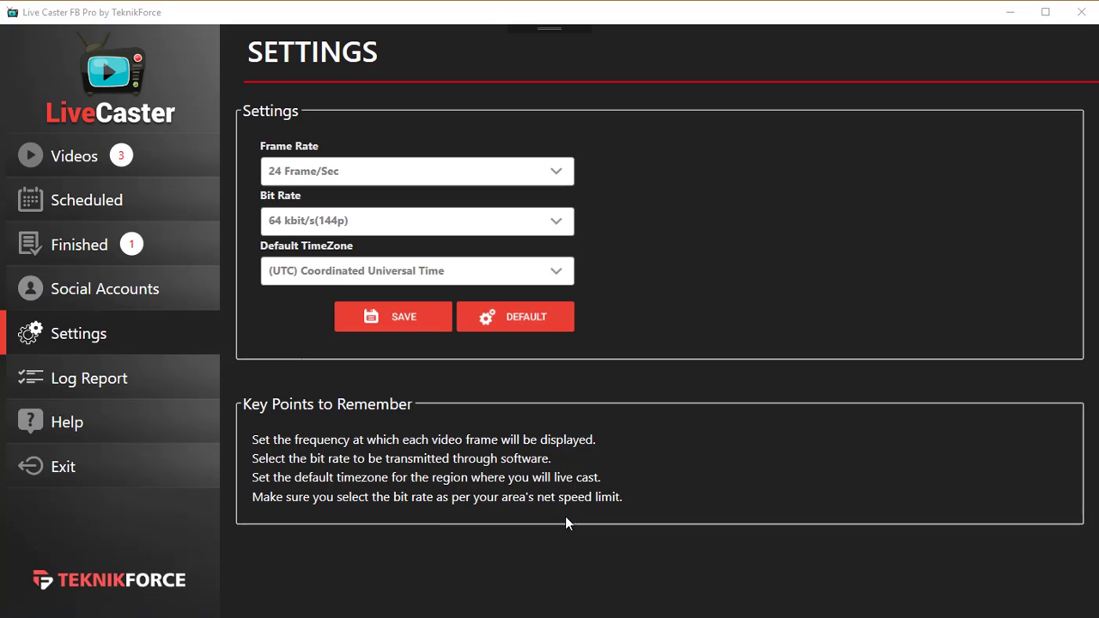
{"action": "left_click", "coordinate": [420, 178]}
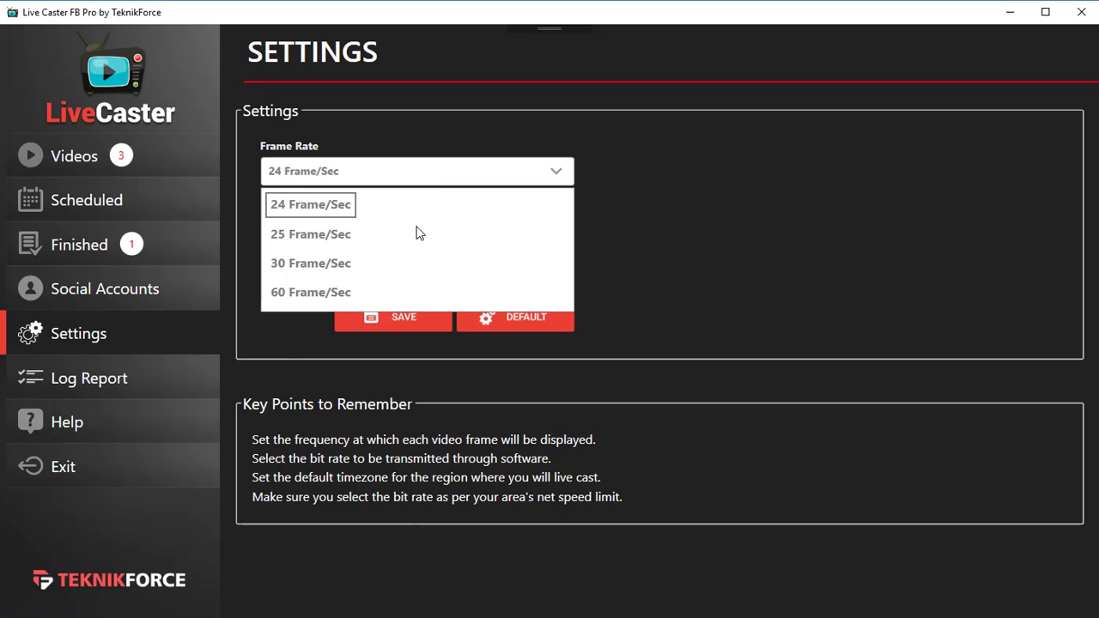
{"action": "left_click", "coordinate": [302, 335]}
{"action": "left_click", "coordinate": [361, 224]}
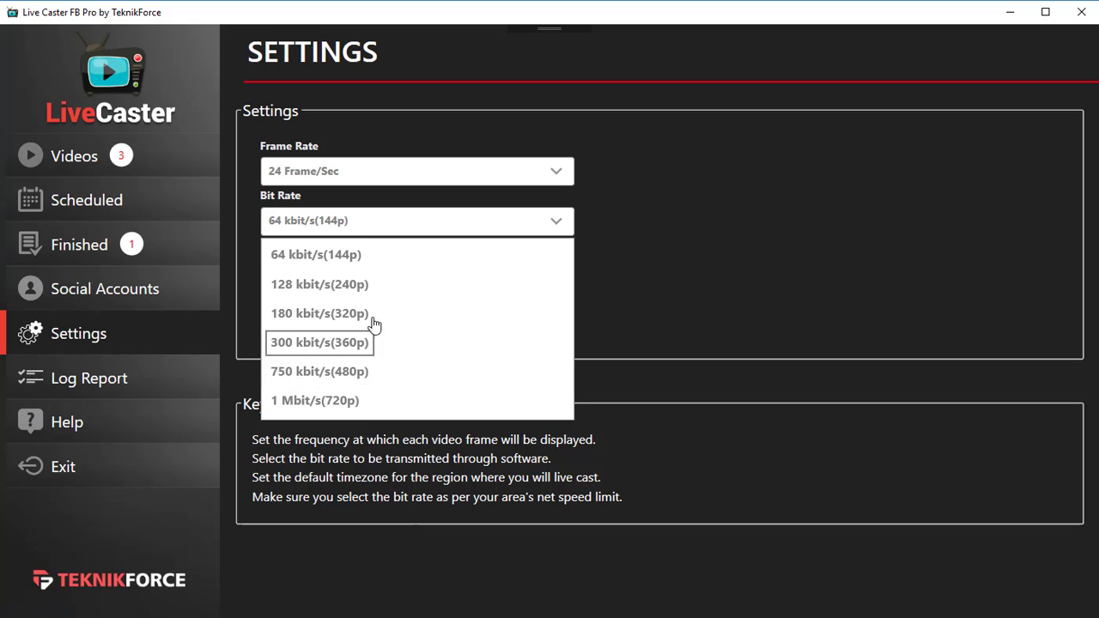
{"action": "left_click", "coordinate": [669, 305]}
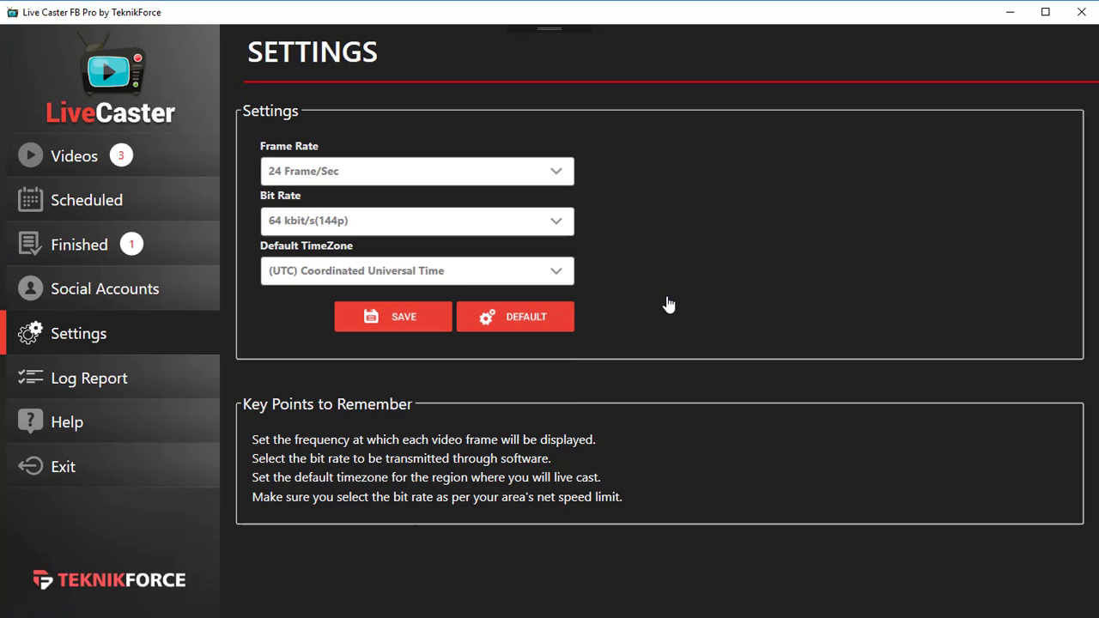
{"action": "left_click", "coordinate": [470, 275]}
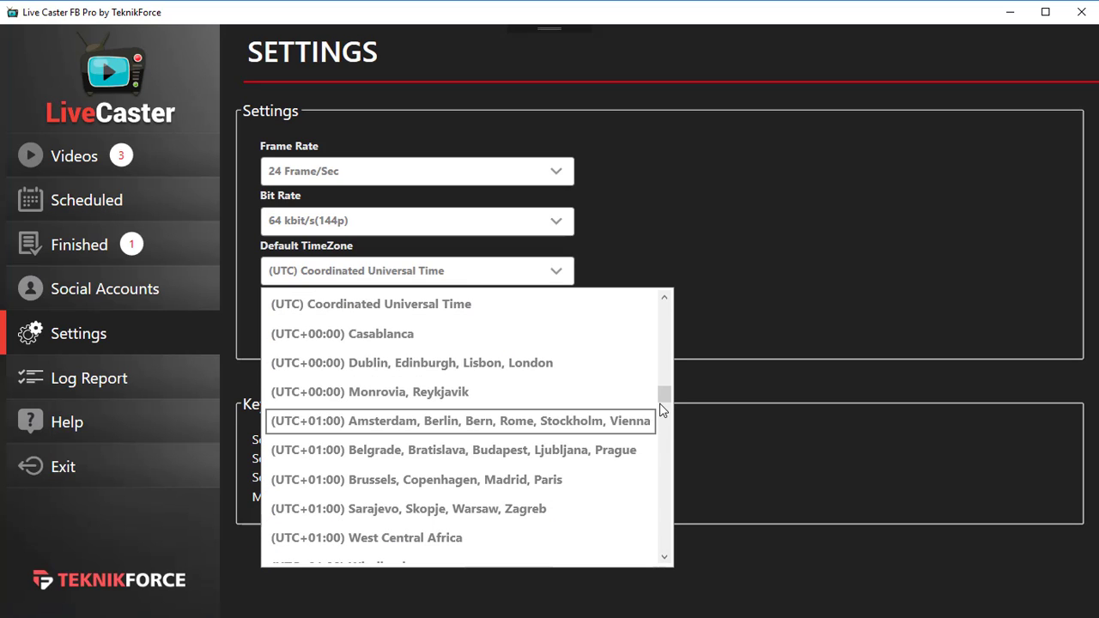
{"action": "left_click_drag", "start_coordinate": [662, 400], "coordinate": [655, 468]}
{"action": "scroll", "coordinate": [652, 473], "scroll_direction": "down", "scroll_amount": 3}
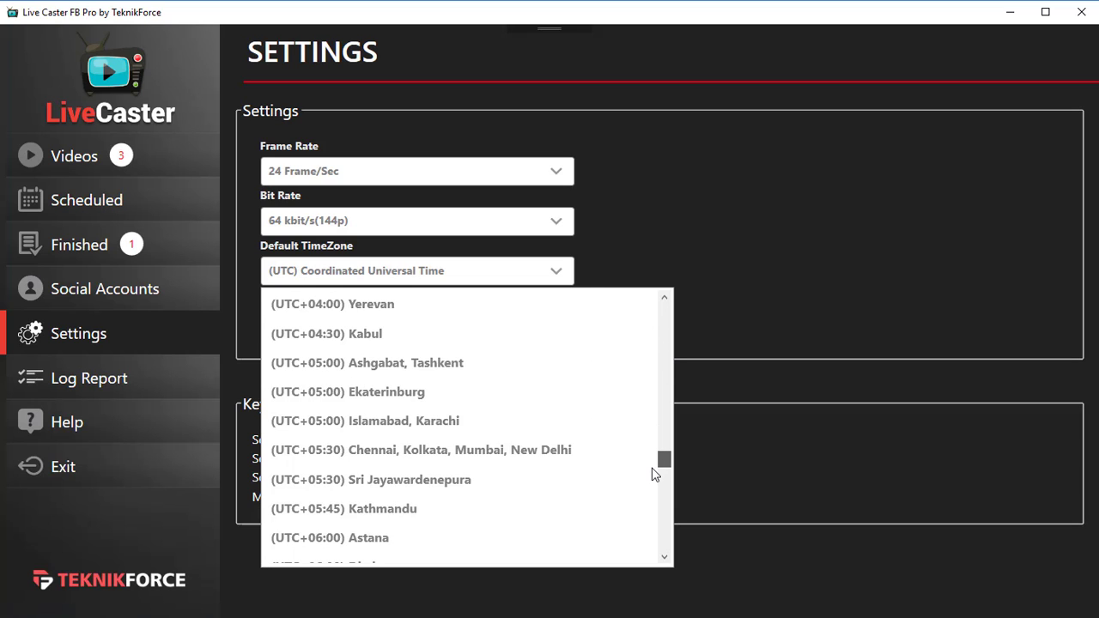
{"action": "left_click", "coordinate": [687, 222]}
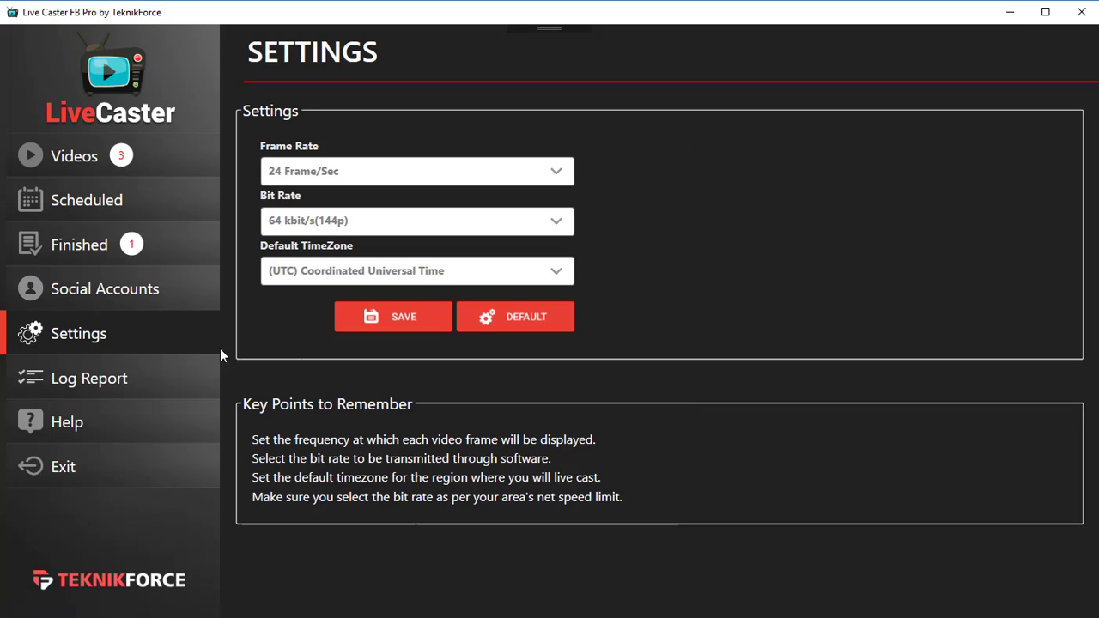
Open the Log Report to review the app's activity log
{"action": "left_click", "coordinate": [177, 380]}
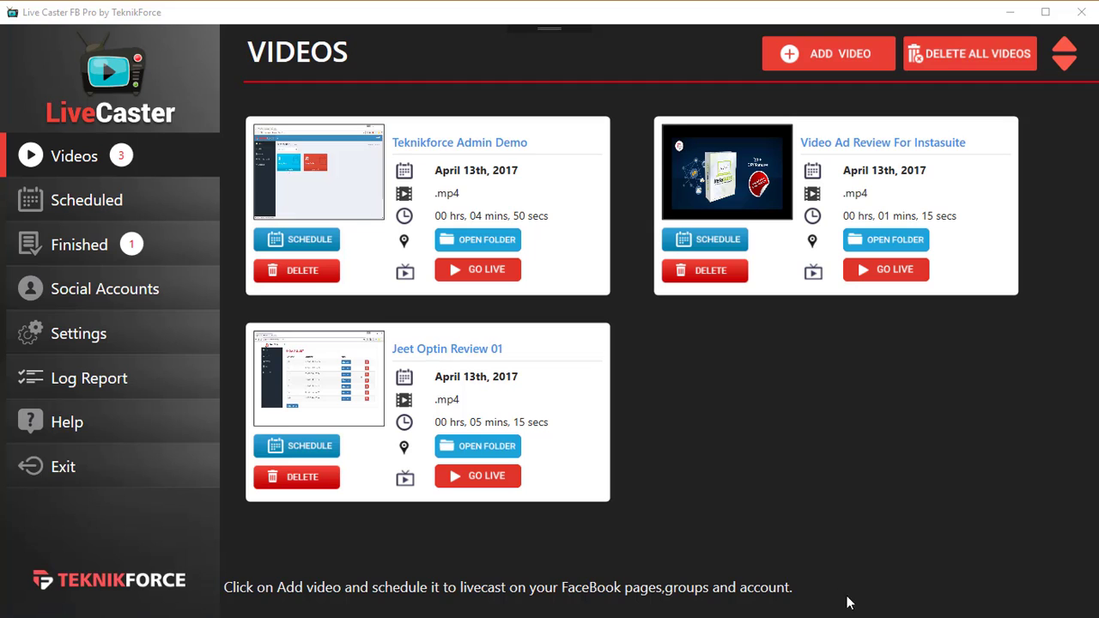
Check Social Accounts, Finished, Scheduled and Settings pages, confirming the stream finished, then return to Videos
{"action": "left_click", "coordinate": [116, 301]}
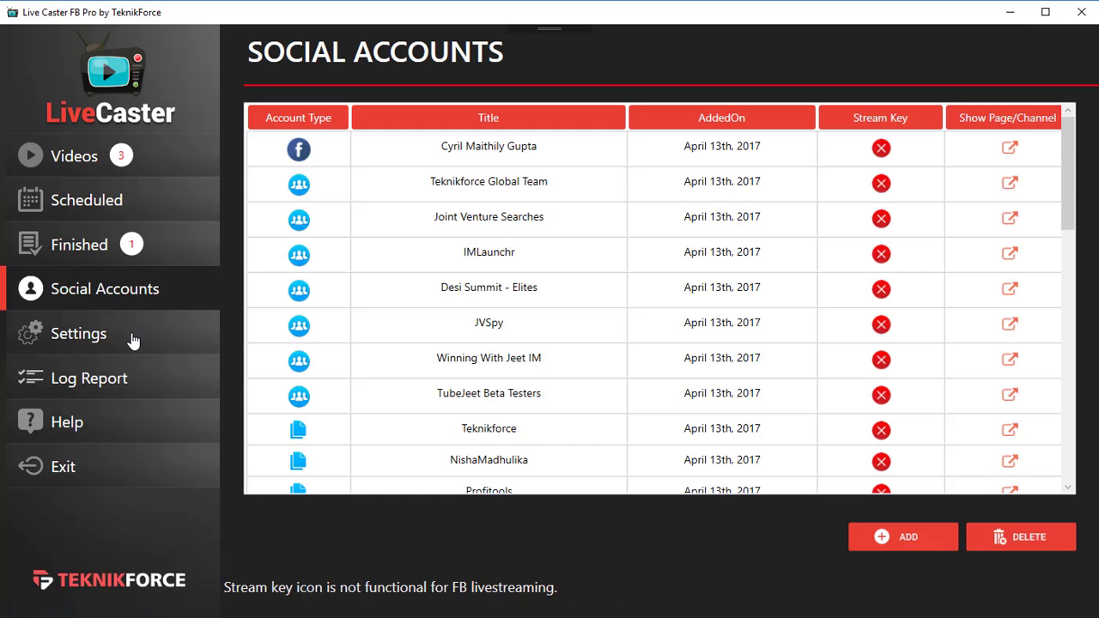
{"action": "left_click", "coordinate": [125, 247]}
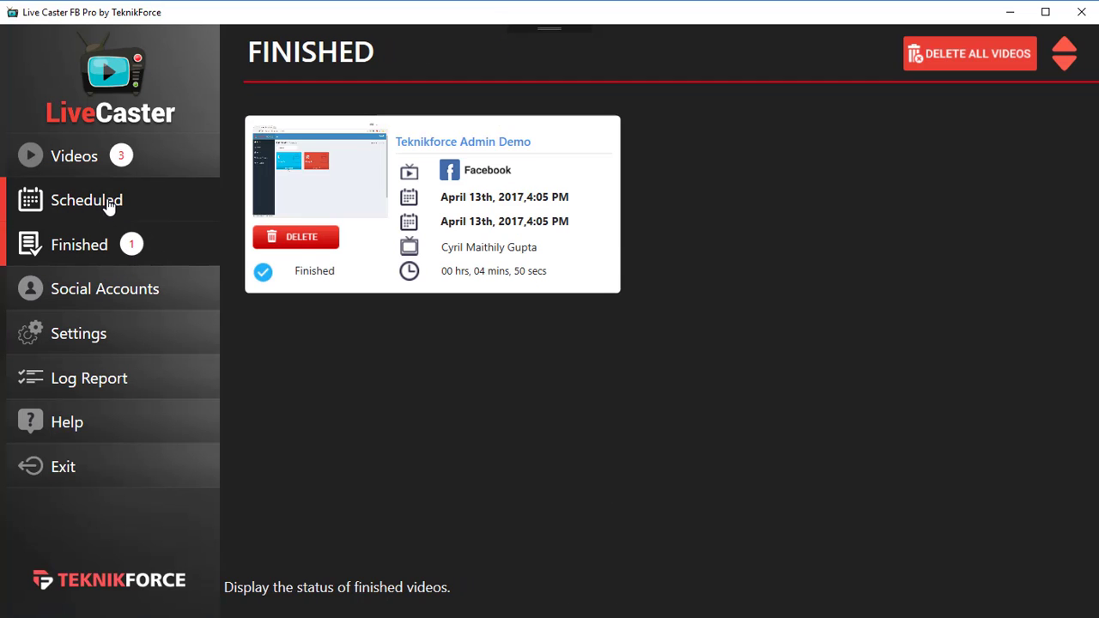
{"action": "left_click", "coordinate": [110, 209]}
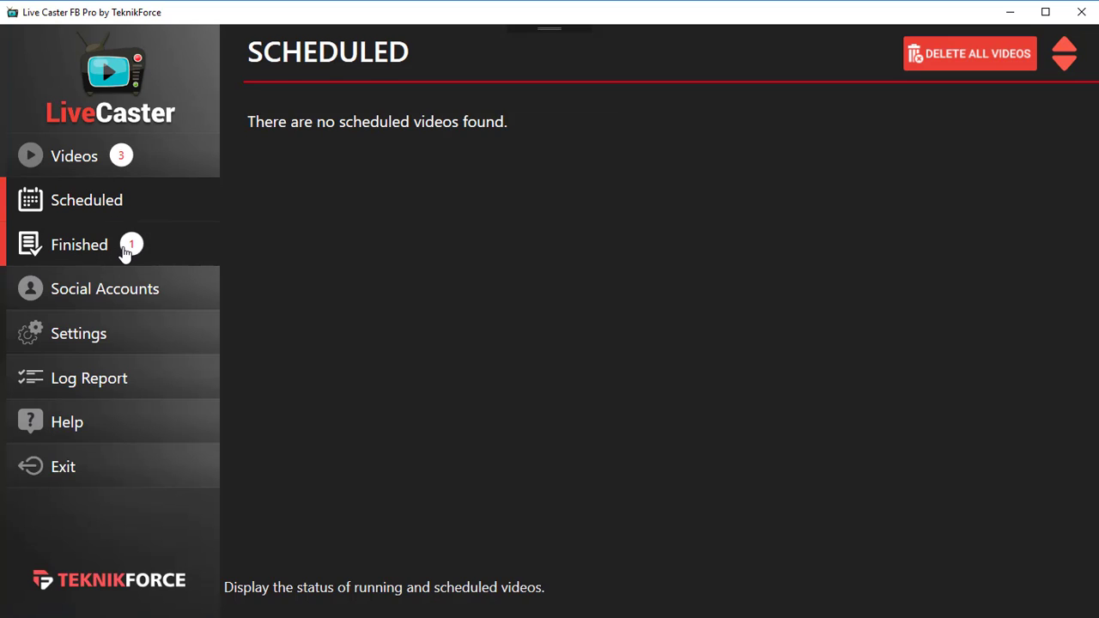
{"action": "left_click", "coordinate": [125, 249]}
{"action": "left_click", "coordinate": [127, 286]}
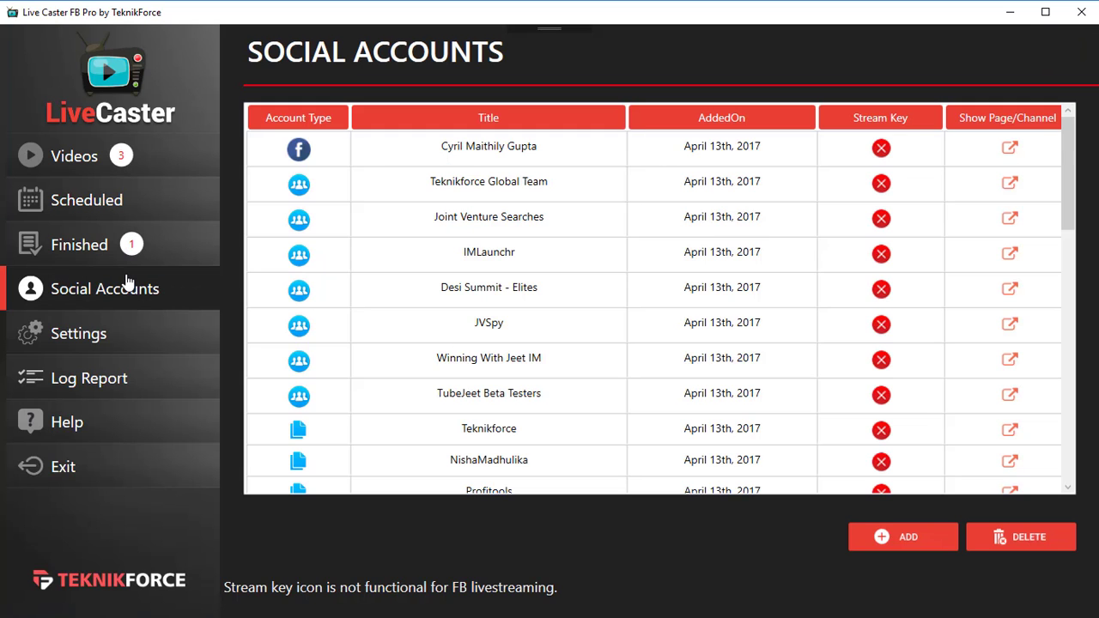
{"action": "left_click", "coordinate": [148, 335]}
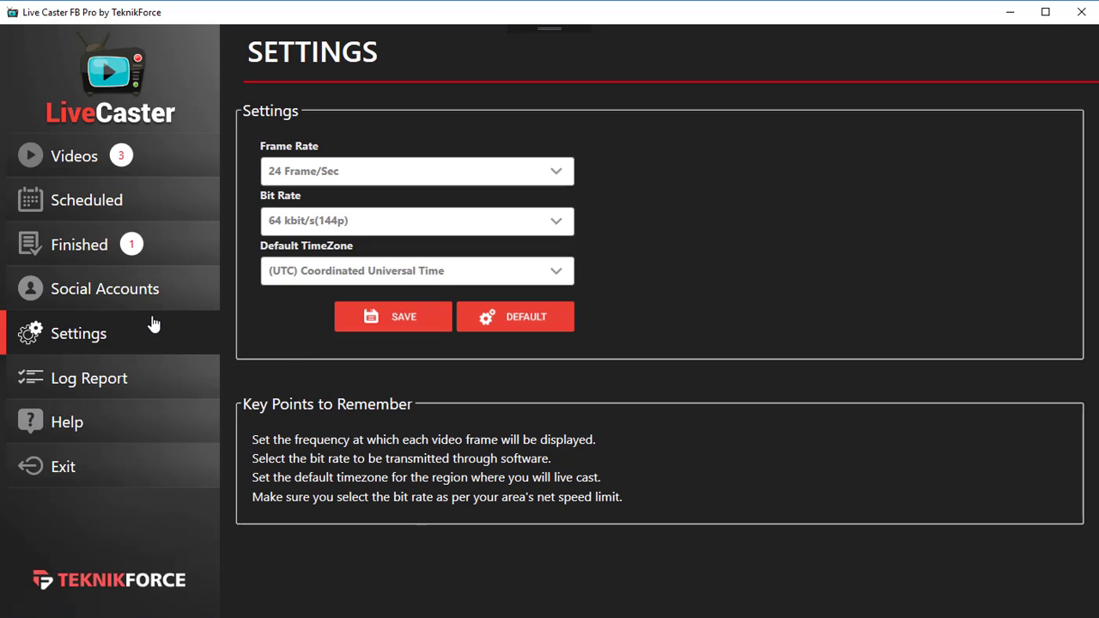
{"action": "left_click", "coordinate": [148, 297]}
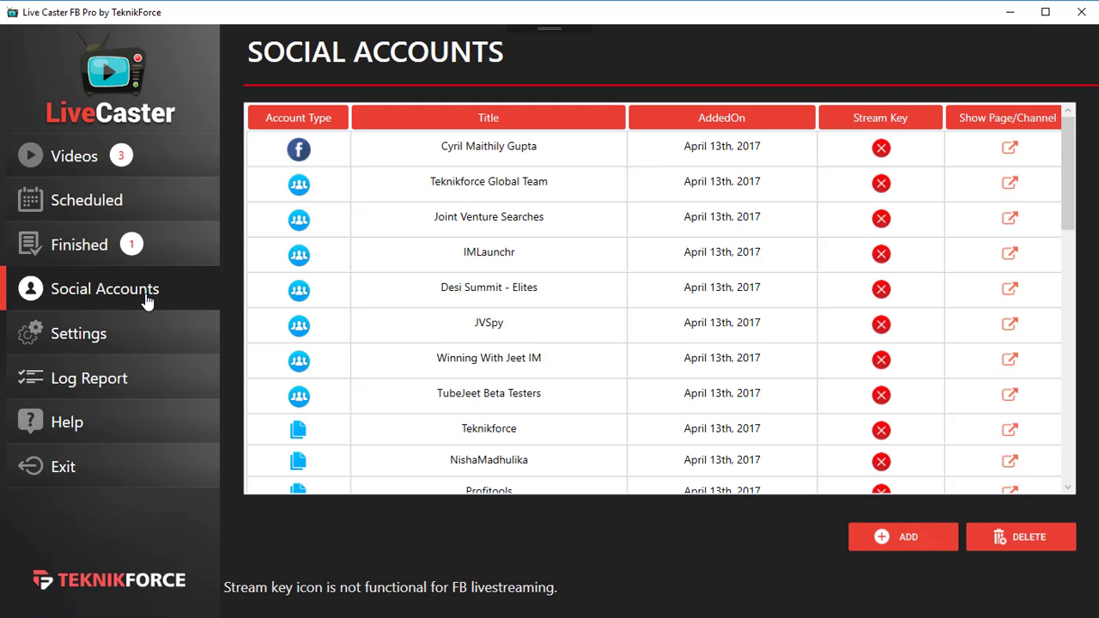
{"action": "left_click", "coordinate": [141, 349]}
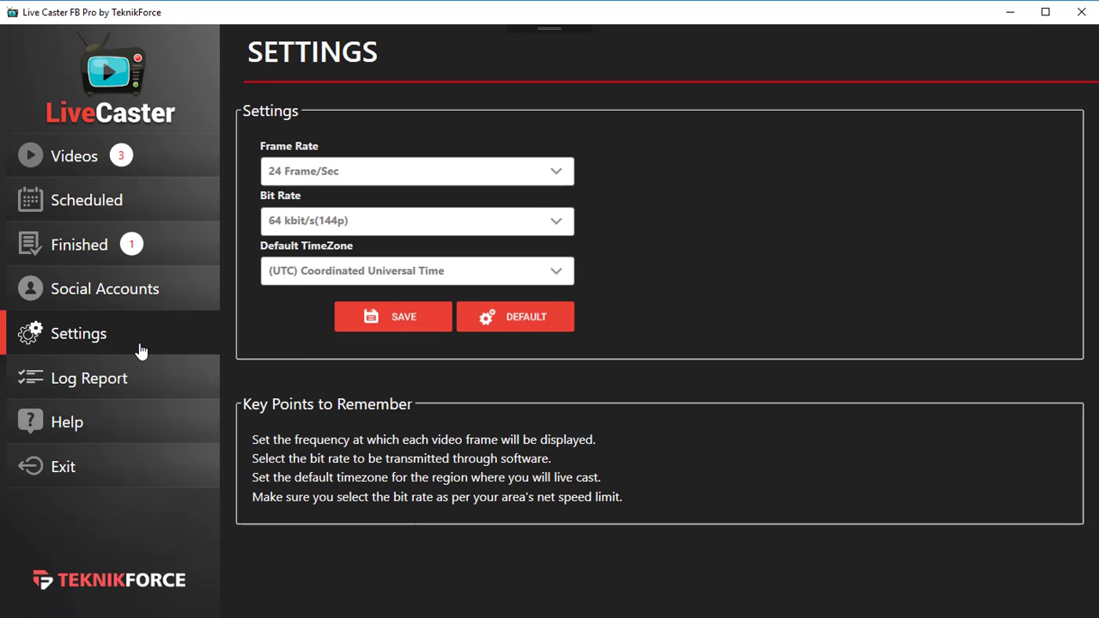
{"action": "left_click", "coordinate": [137, 158]}
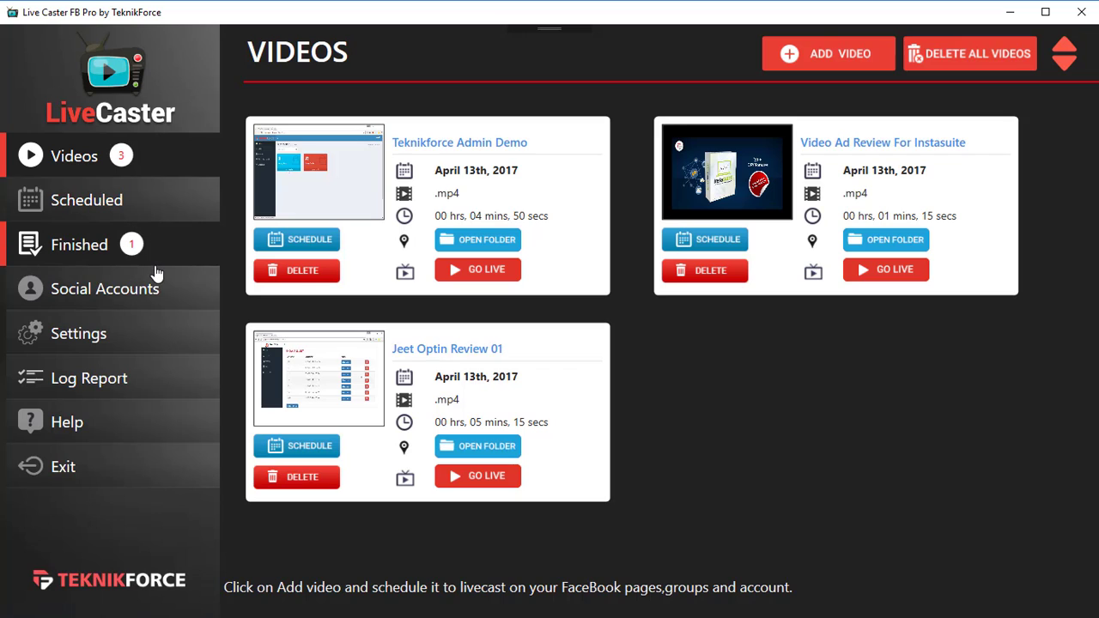